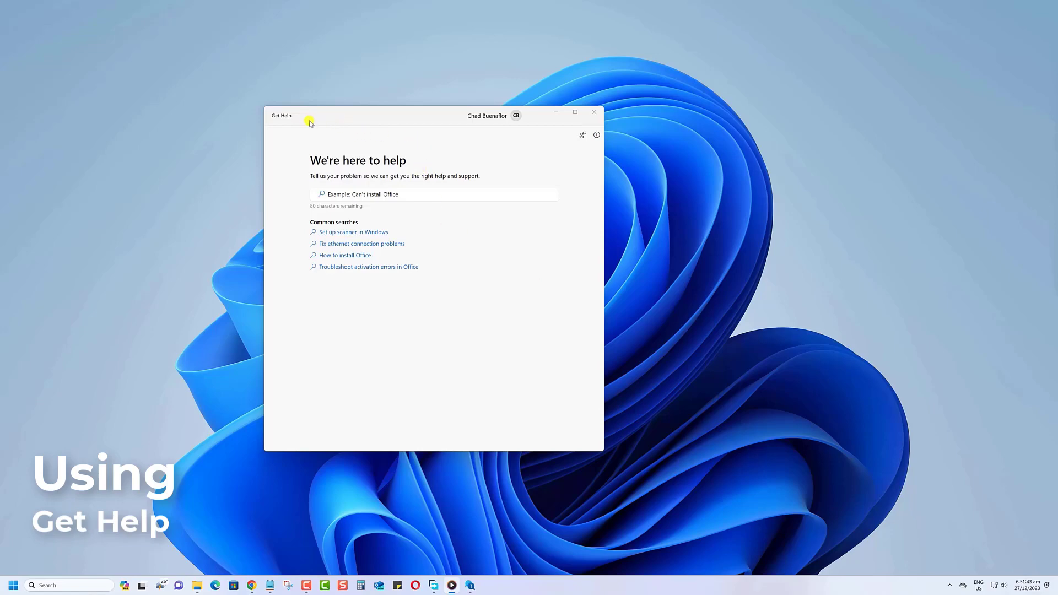
drag(310, 122, 315, 121)
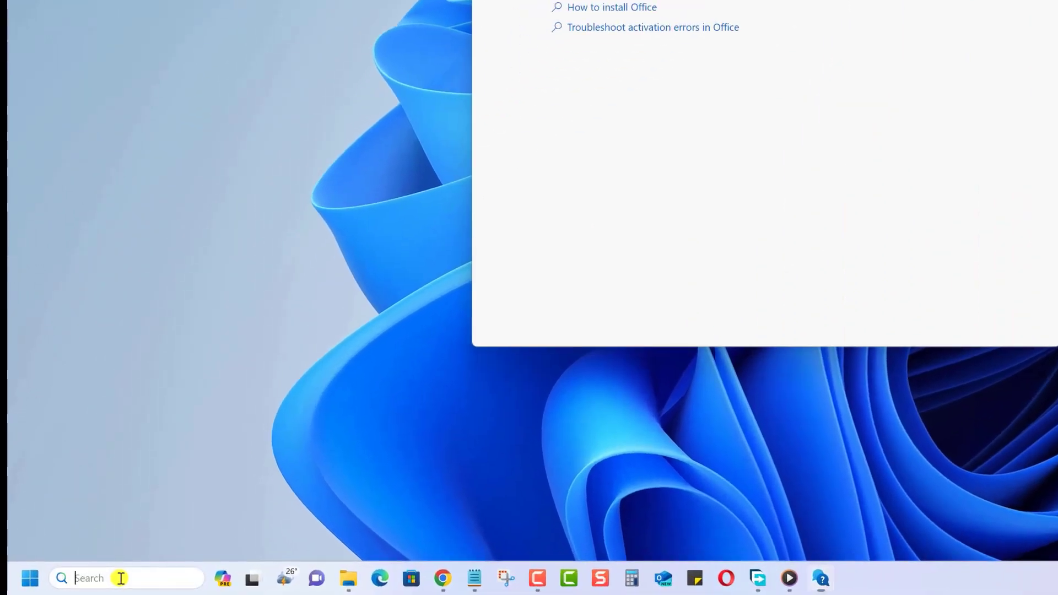
click(65, 586)
text(get)
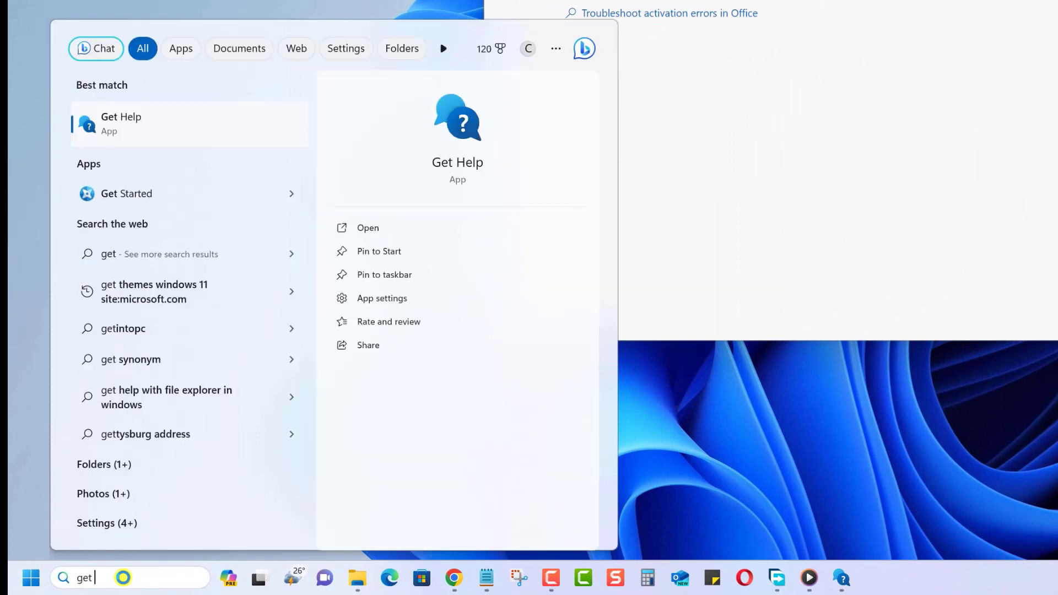
text( help)
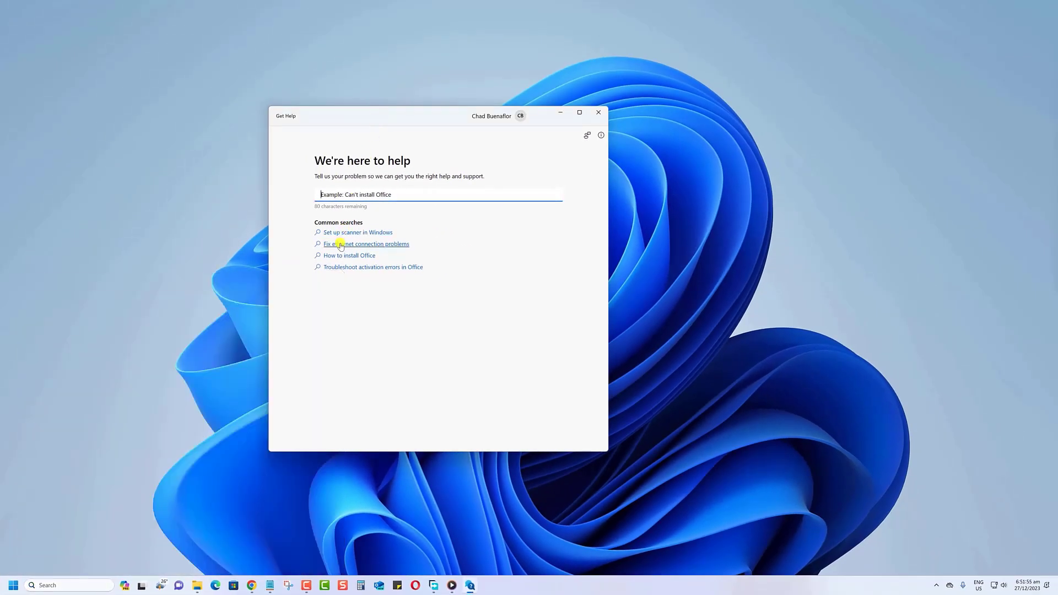
- Look up ethernet connection fixes, then request Contact Support options for Windows
click(339, 244)
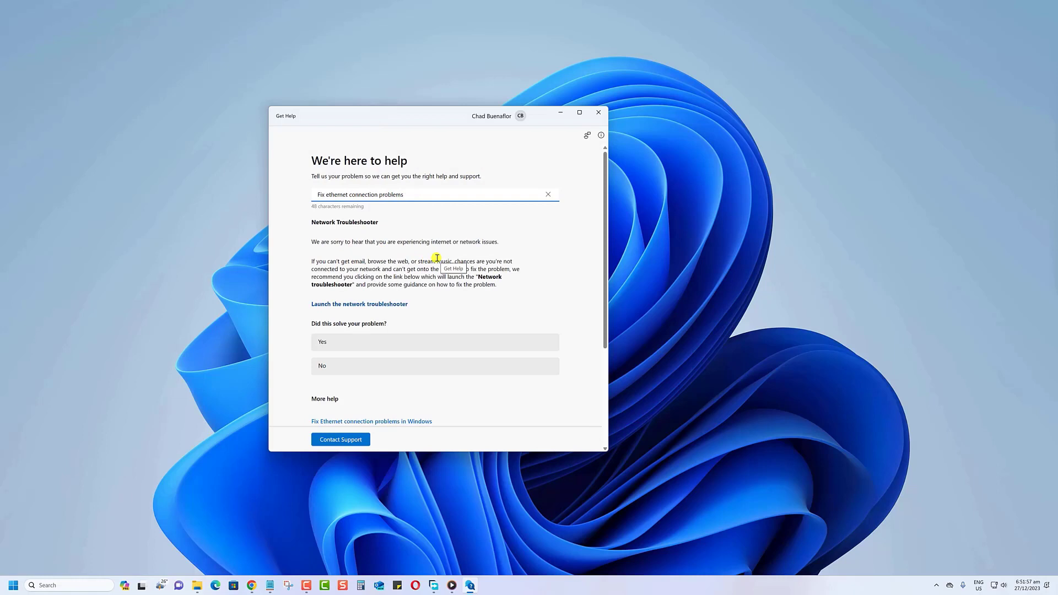
scroll(407, 273, down, 1)
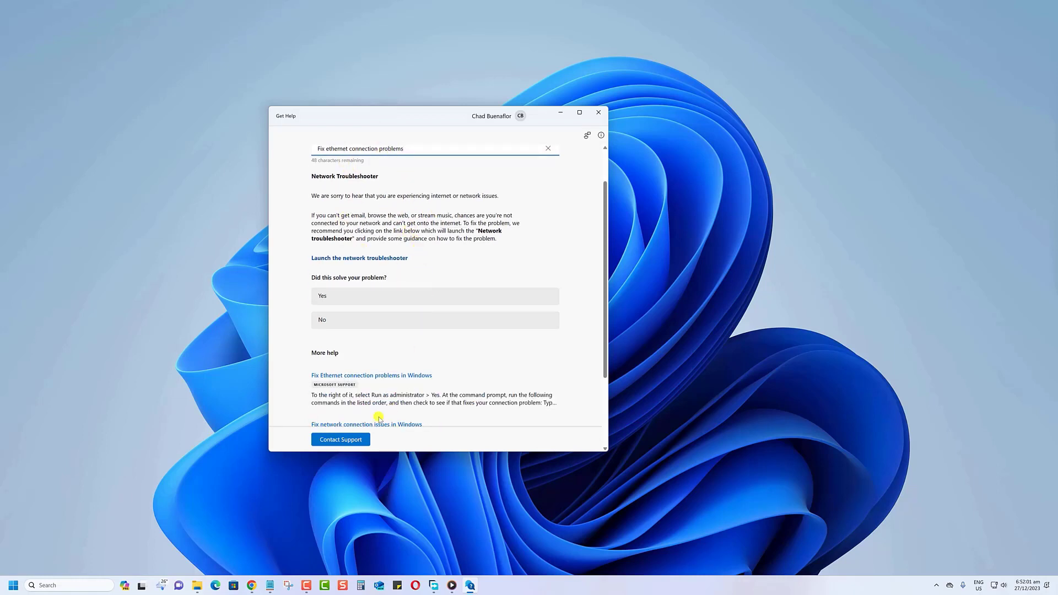
click(343, 439)
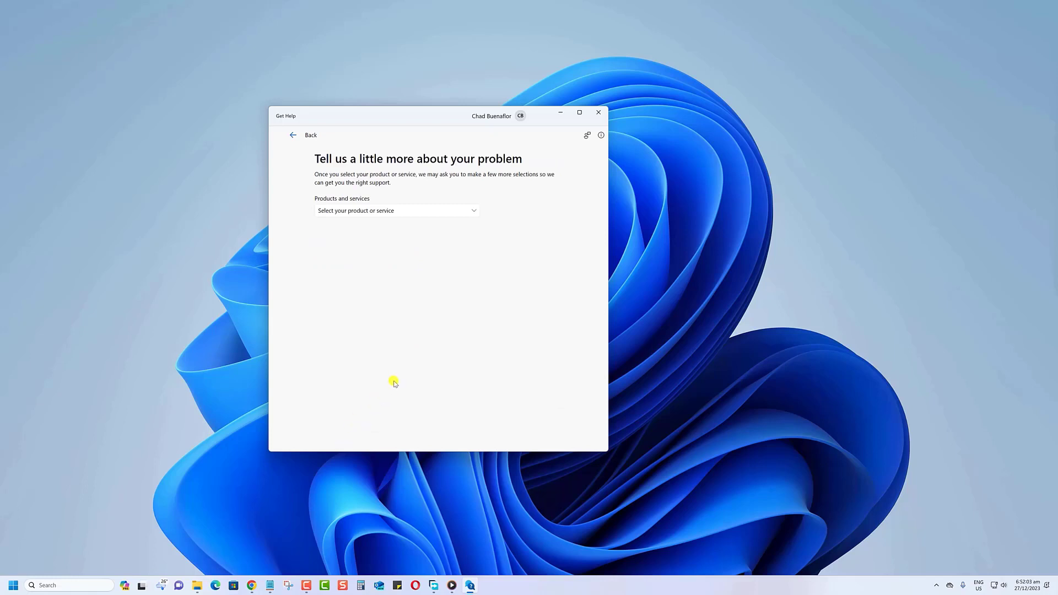
click(386, 210)
click(349, 224)
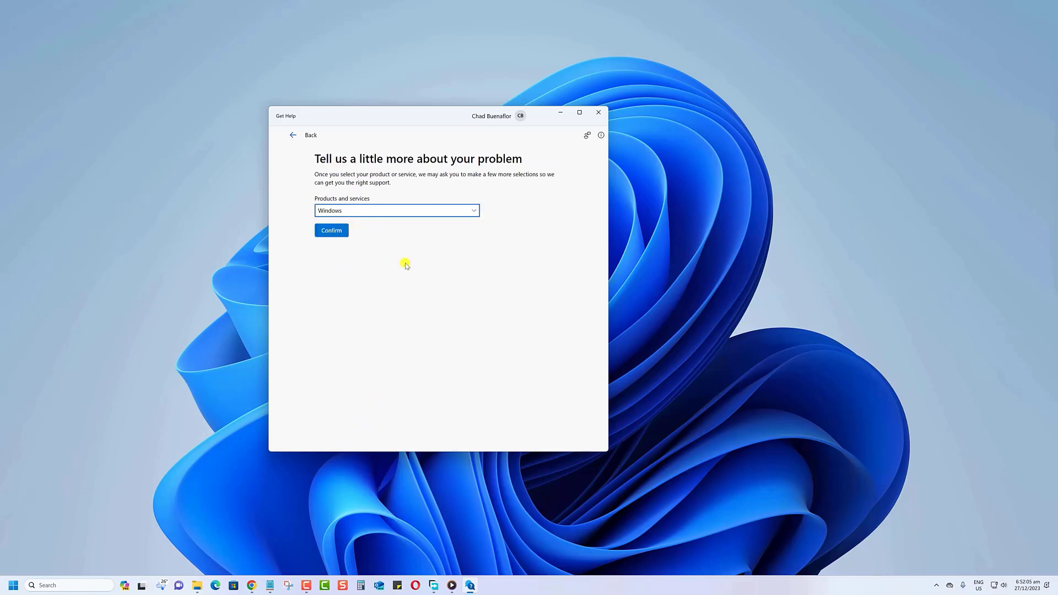
click(340, 232)
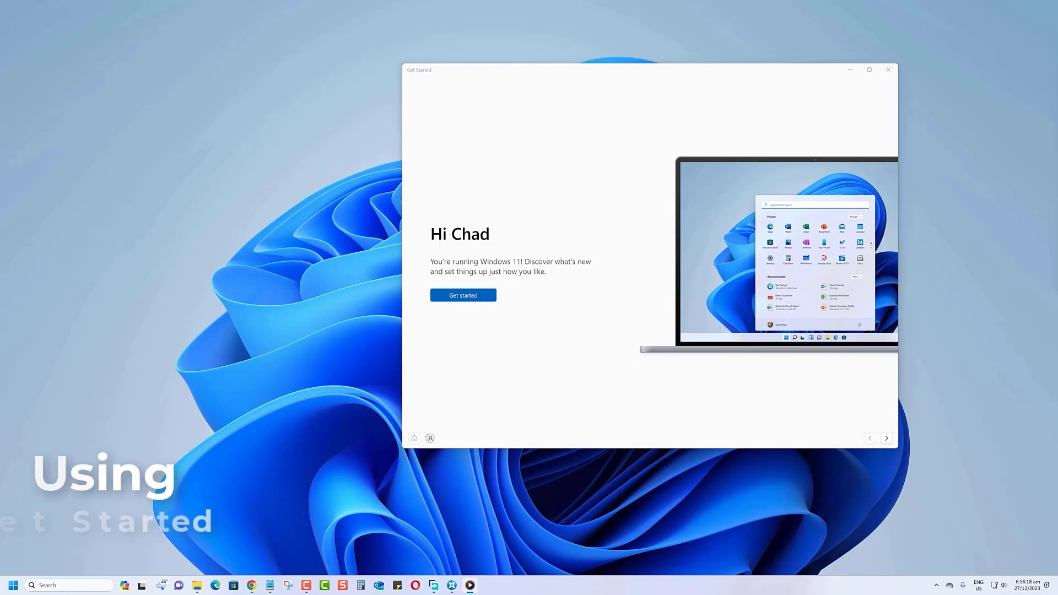
click(465, 75)
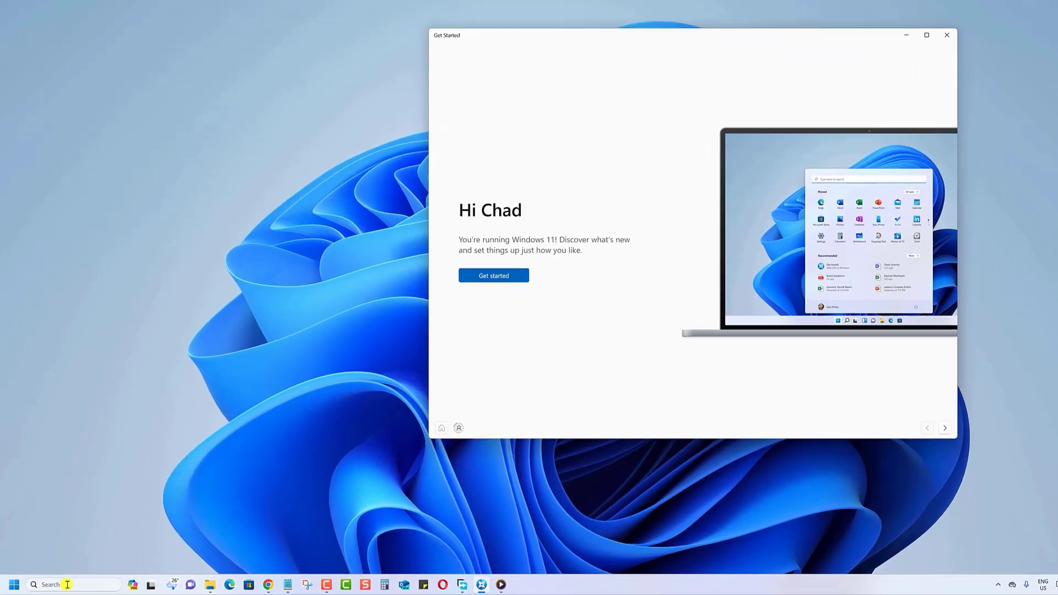
click(61, 585)
text(get st)
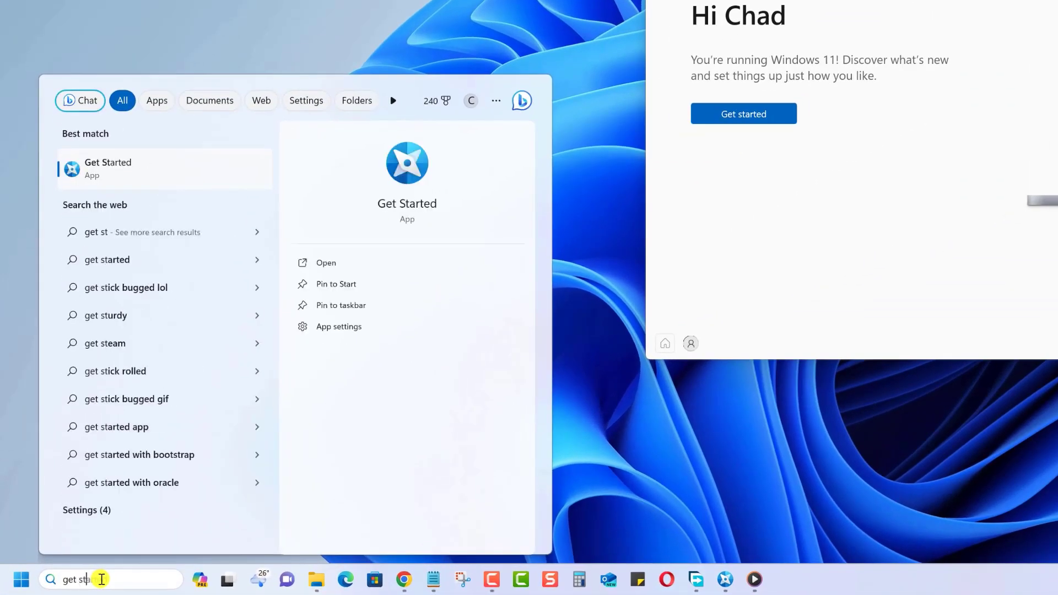
text(arted)
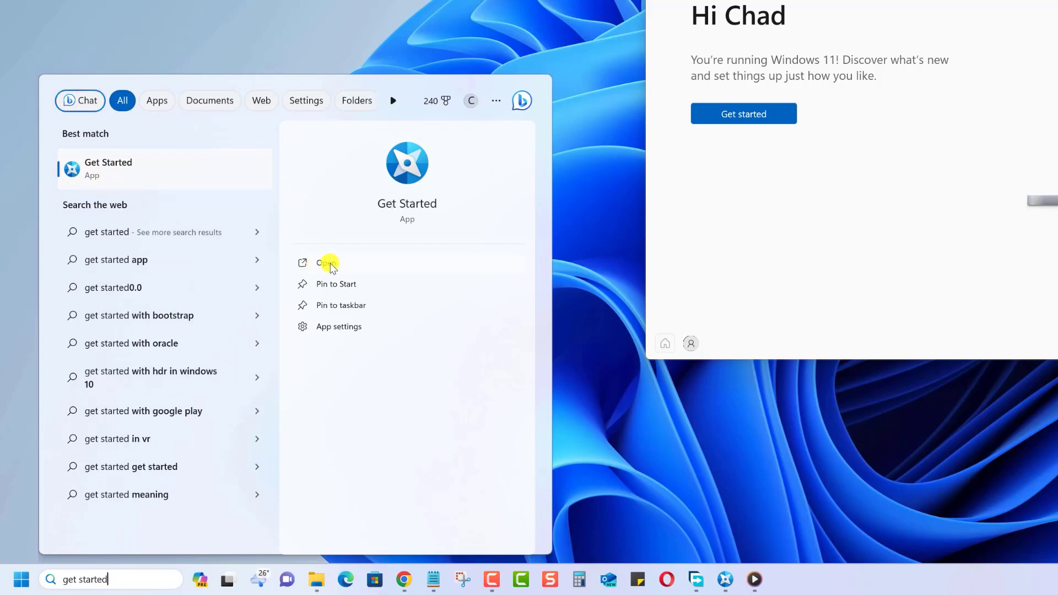
click(356, 268)
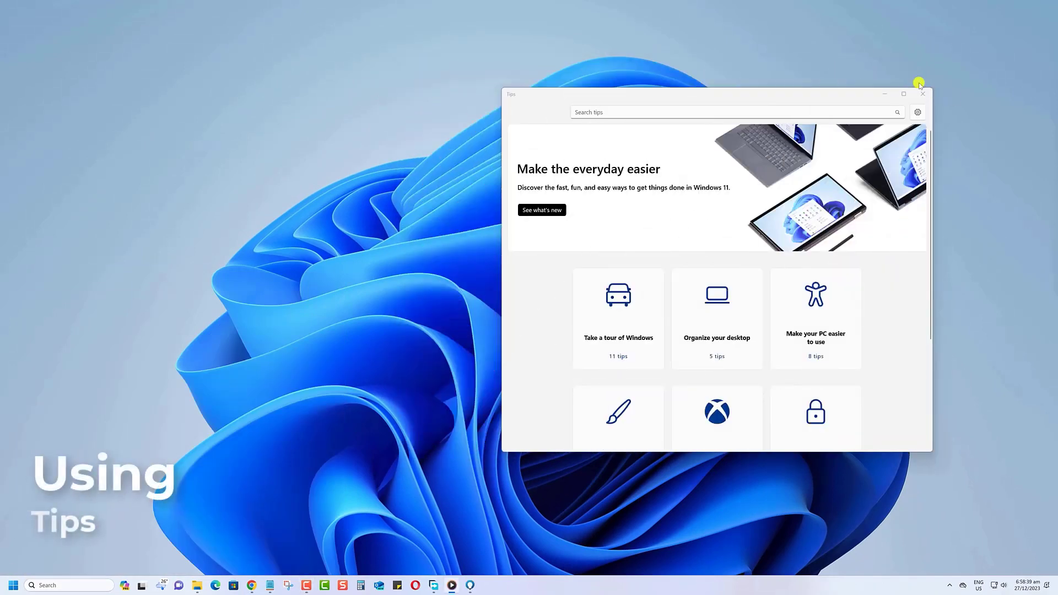
- Page through the What's new in Windows 11 tips to Quick Assist, then reach the Organize your desktop taskbar tip
drag(730, 94, 677, 93)
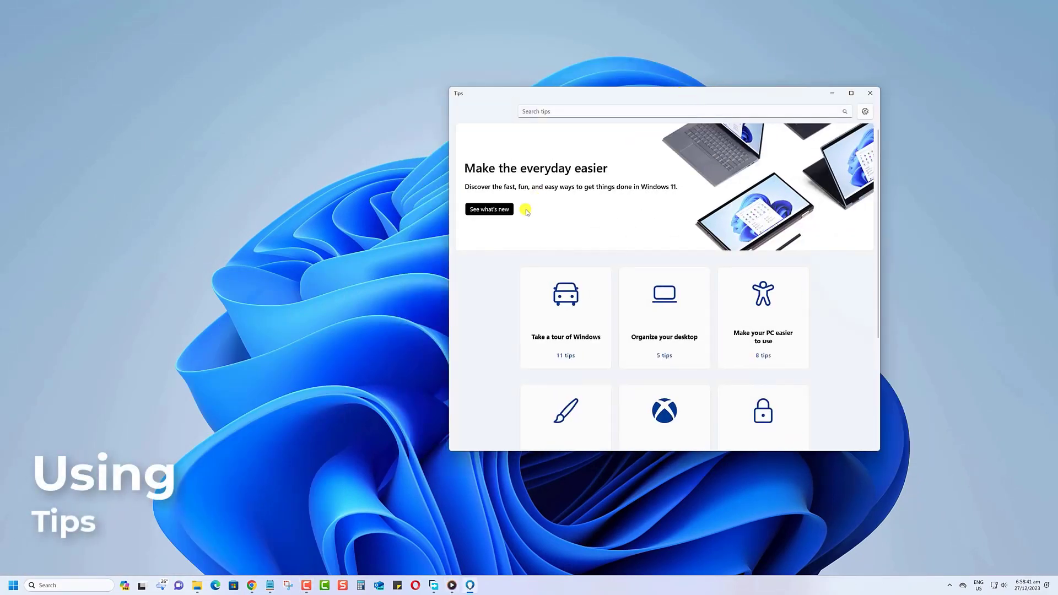
click(502, 208)
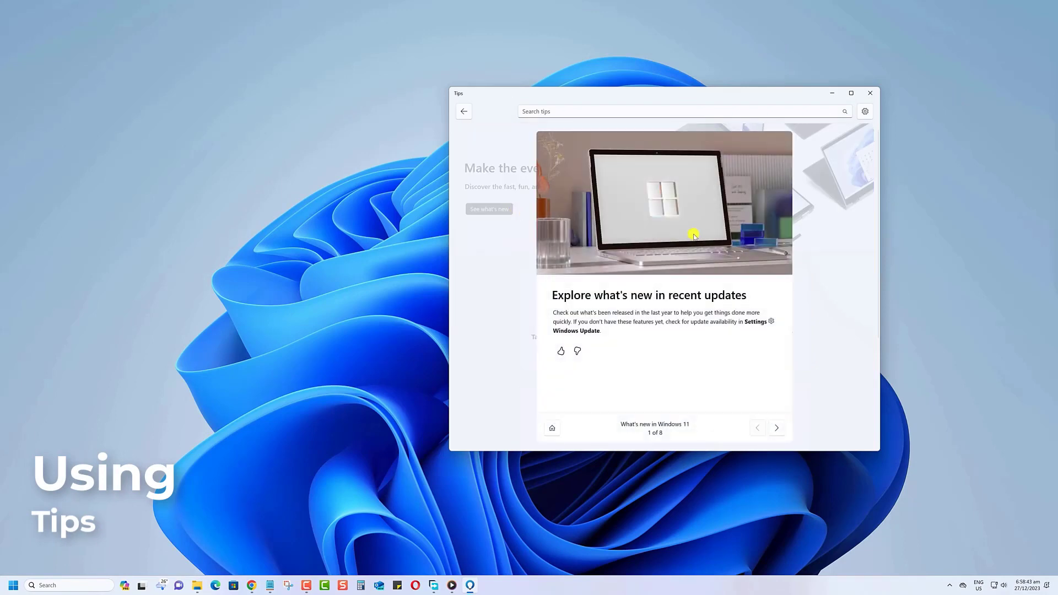
click(777, 427)
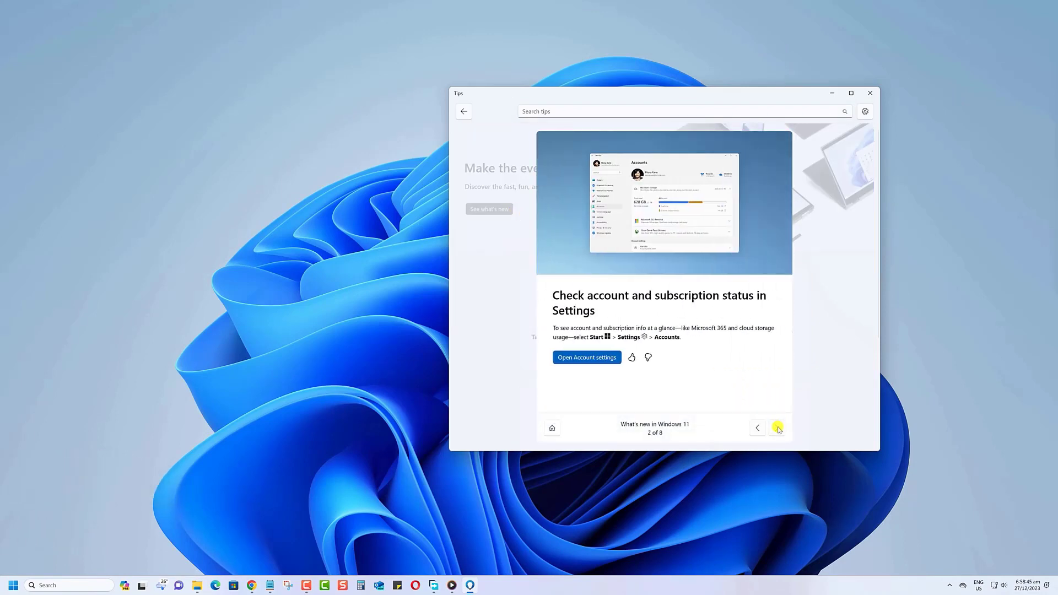
click(777, 428)
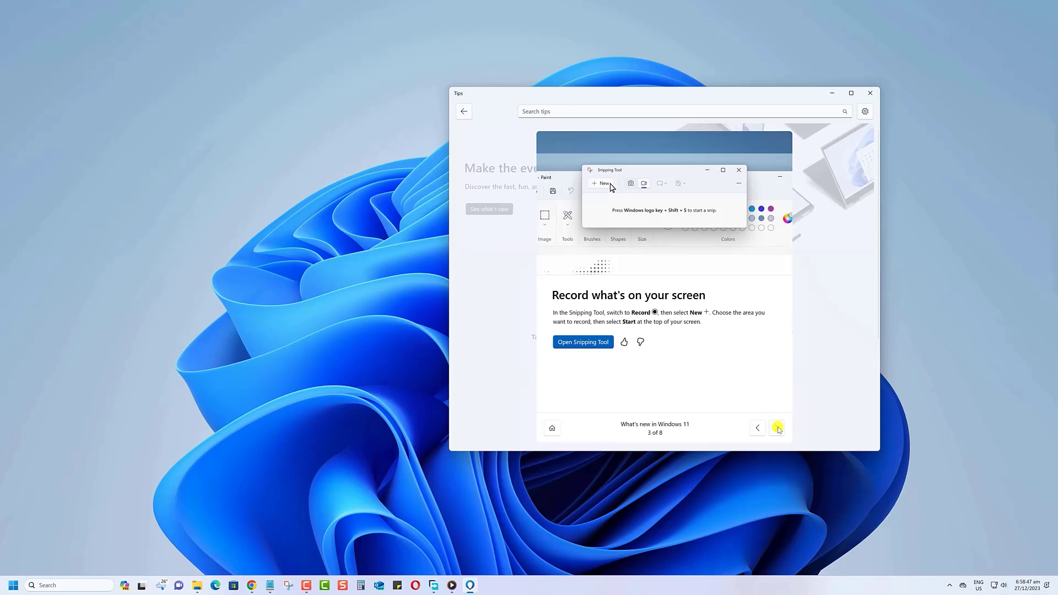
click(777, 427)
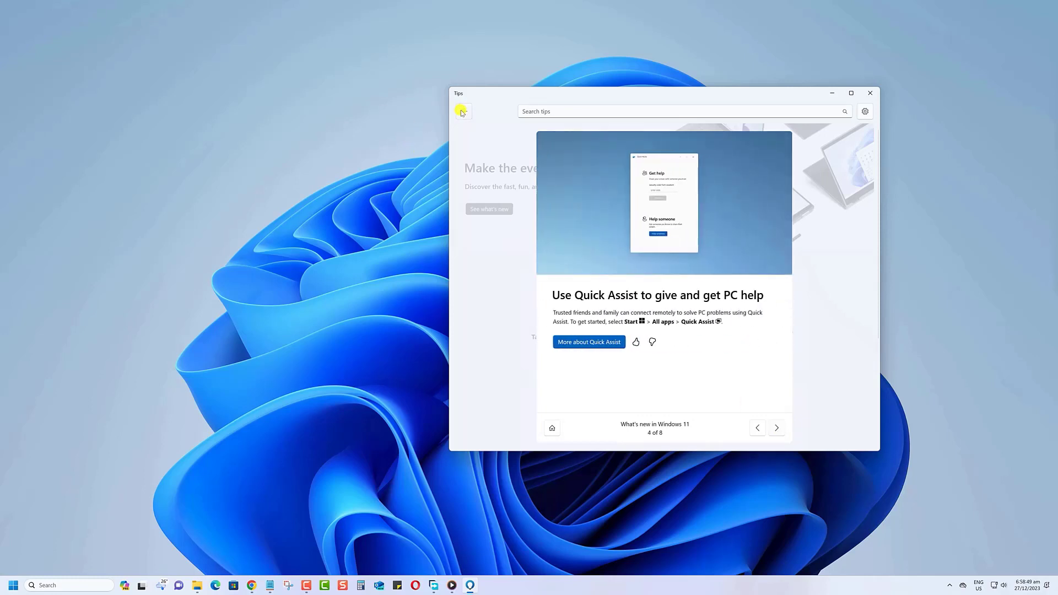
click(663, 324)
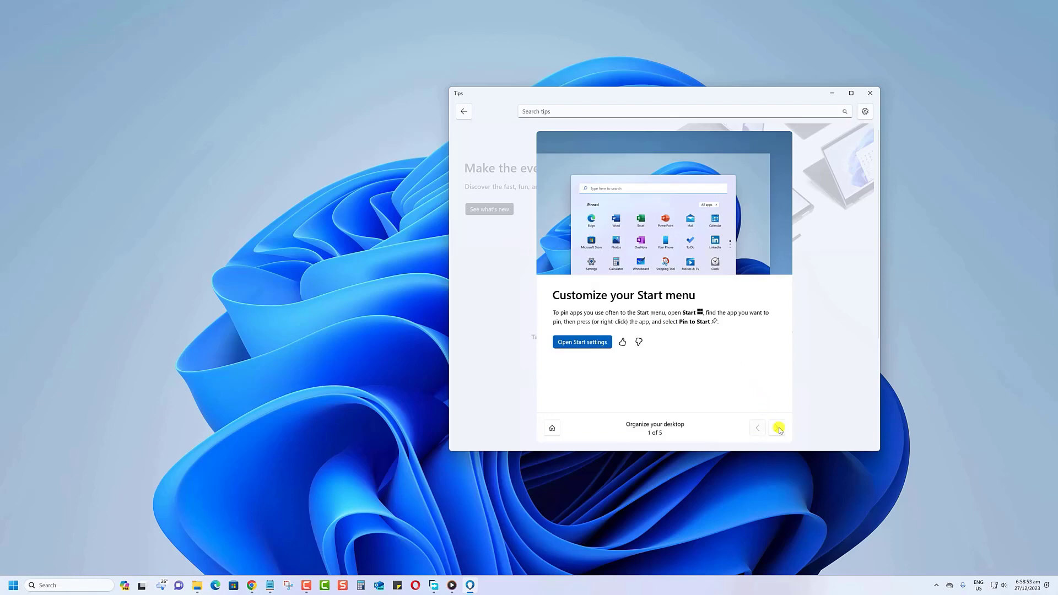
click(778, 428)
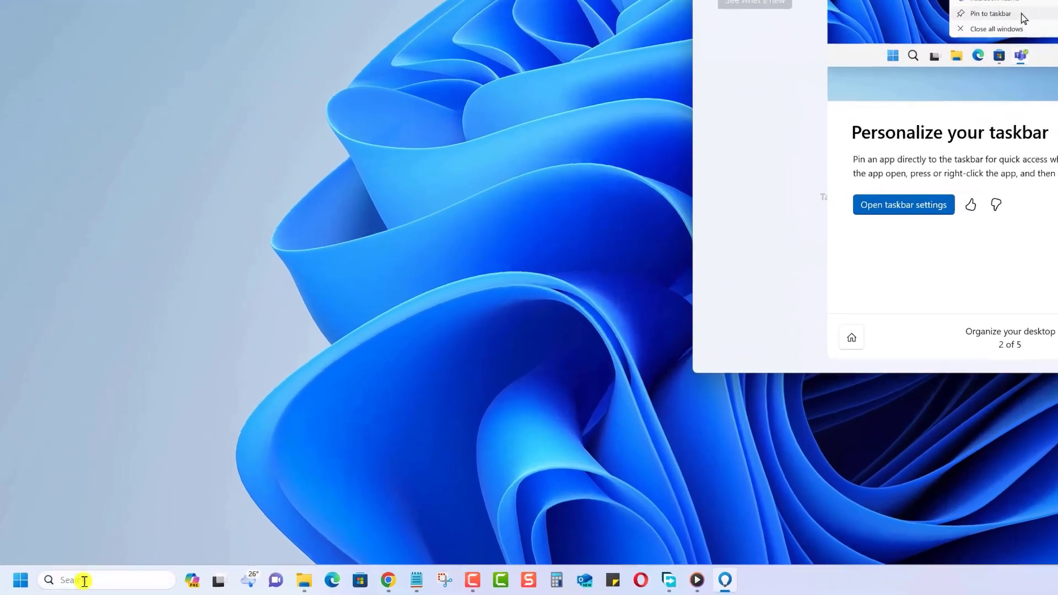
- Reopen the Tips app from a 'tips' system search to reach its topic categories
click(84, 581)
text(tips)
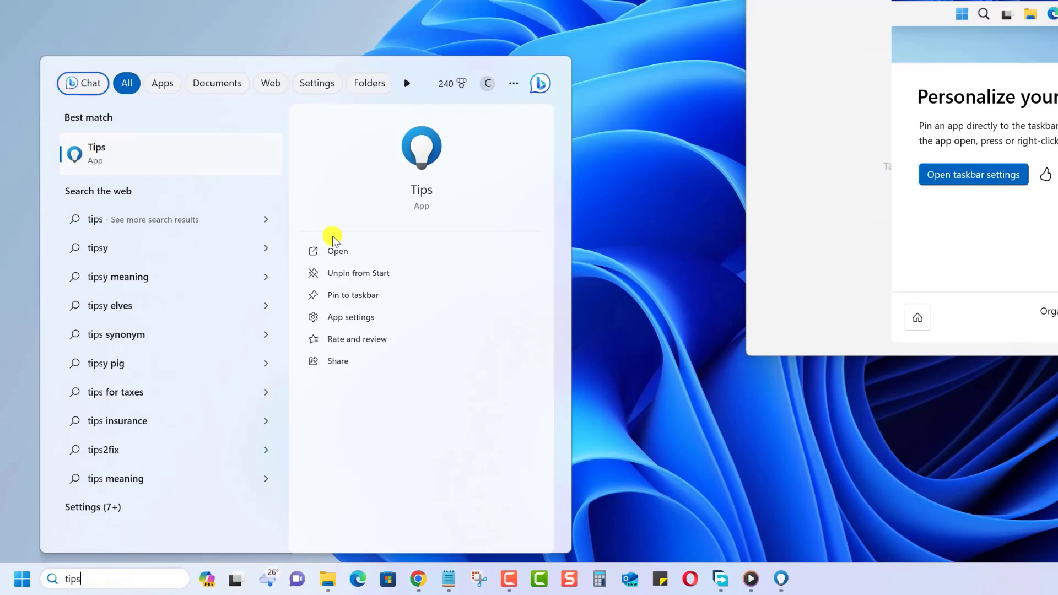
click(337, 252)
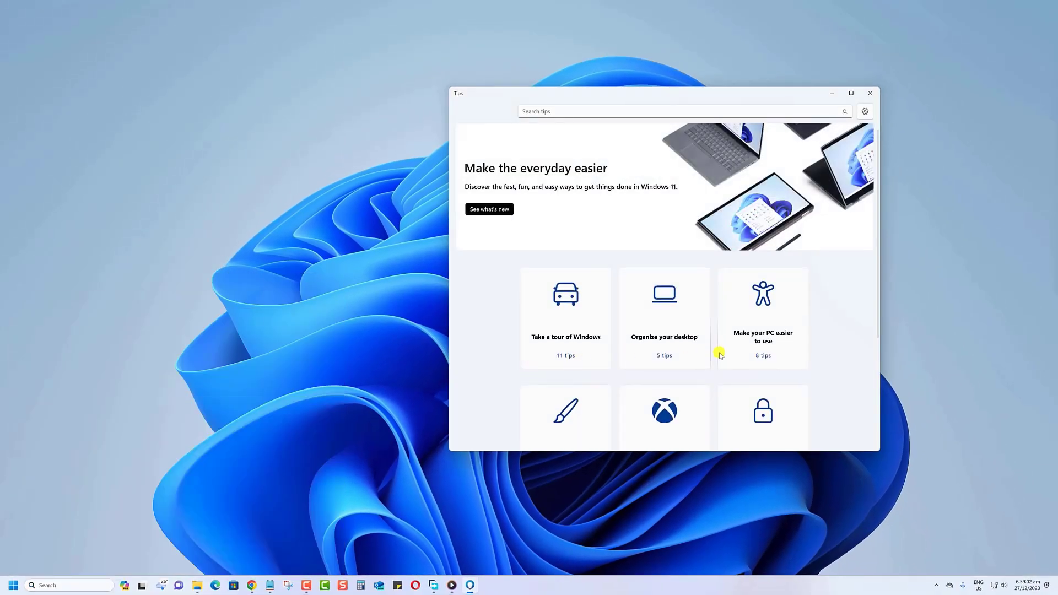
scroll(719, 354, down, 3)
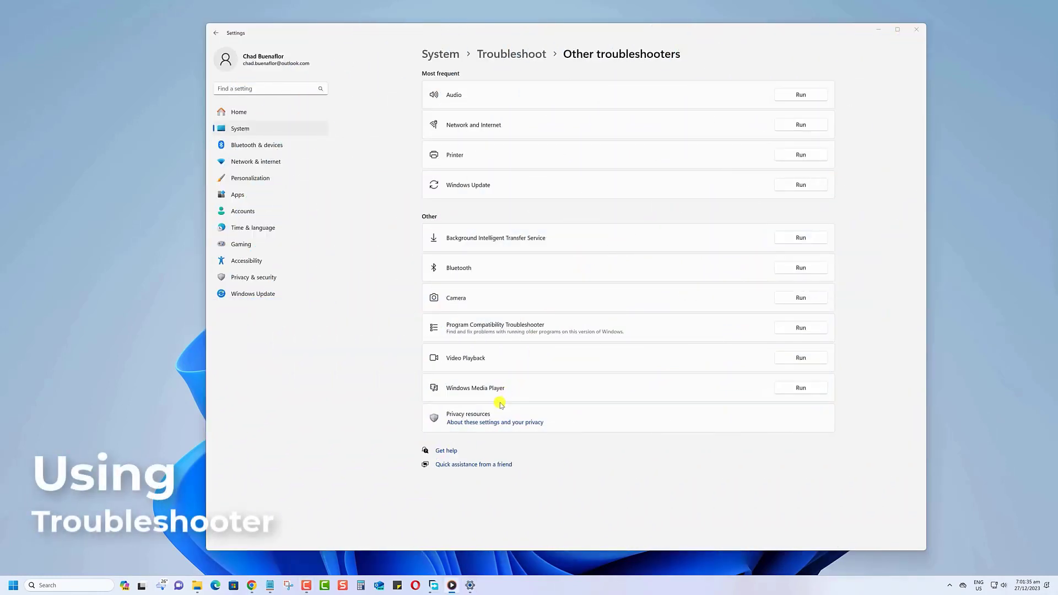
- View the recommended troubleshooter history, confirming no troubleshooters have run
click(512, 54)
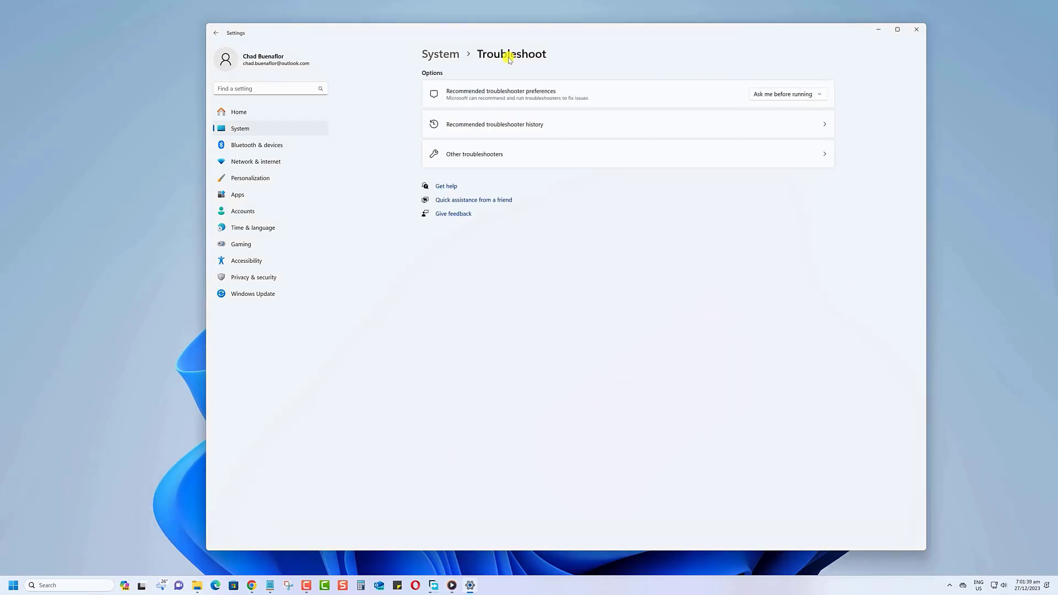
click(464, 123)
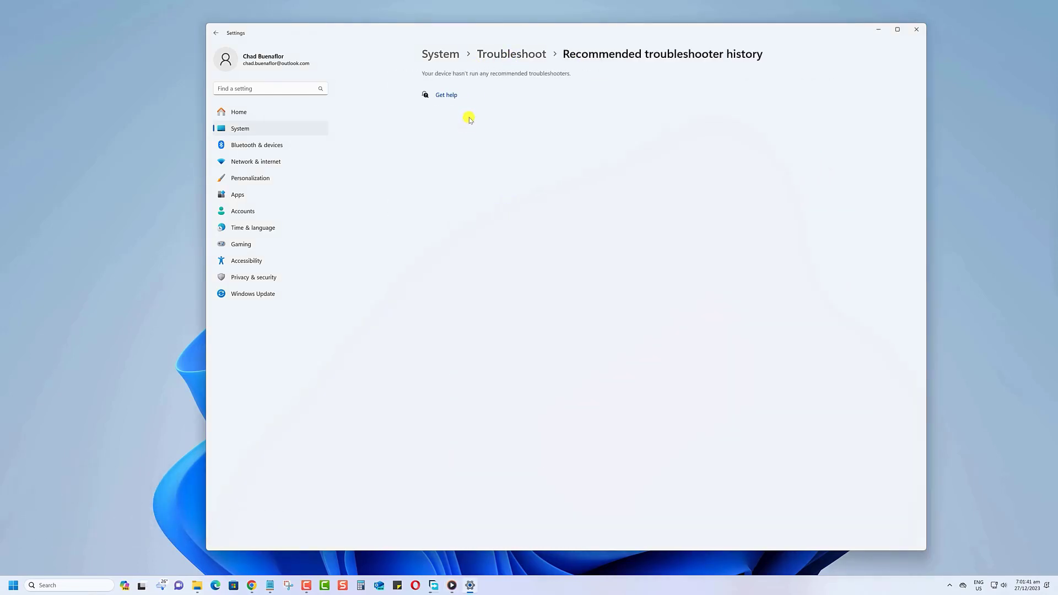
click(499, 52)
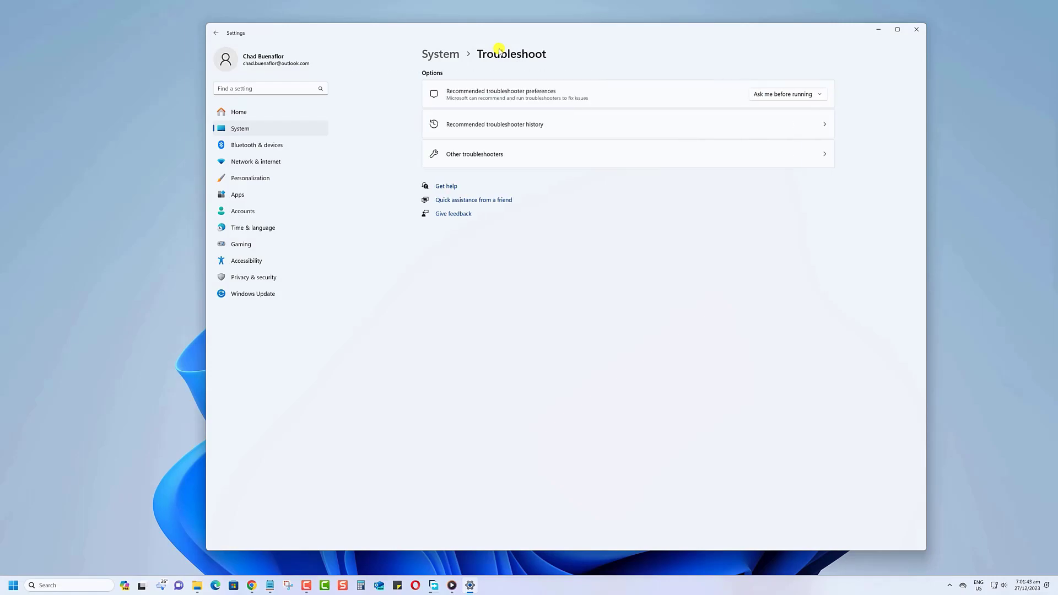
- Open Other troubleshooters, then close Settings and bring up the Start menu
click(452, 154)
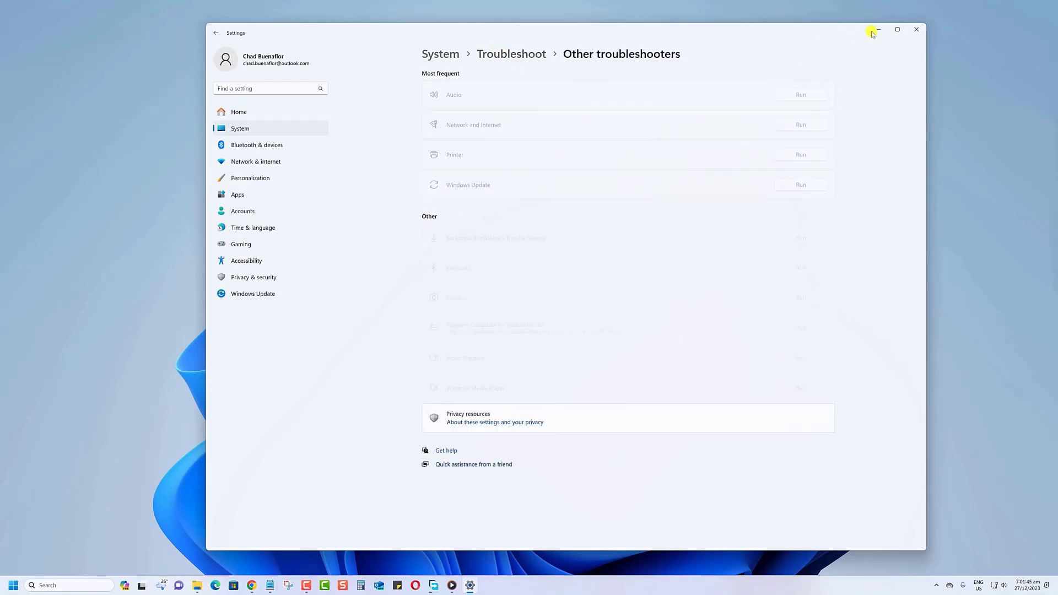
click(915, 30)
click(11, 585)
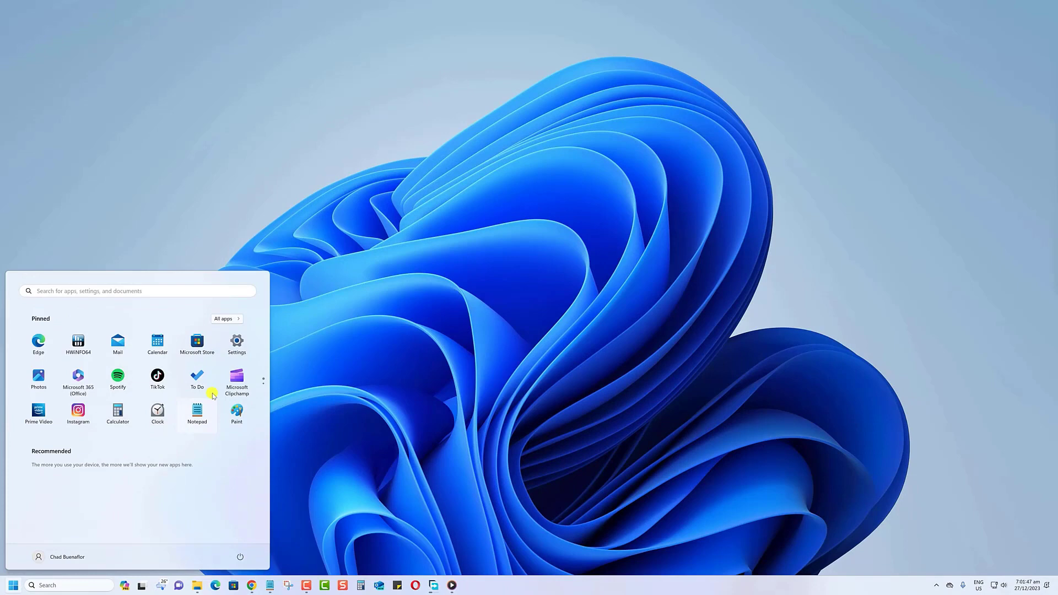
- Reopen Settings from Start and navigate System > Troubleshoot > Other troubleshooters
click(238, 344)
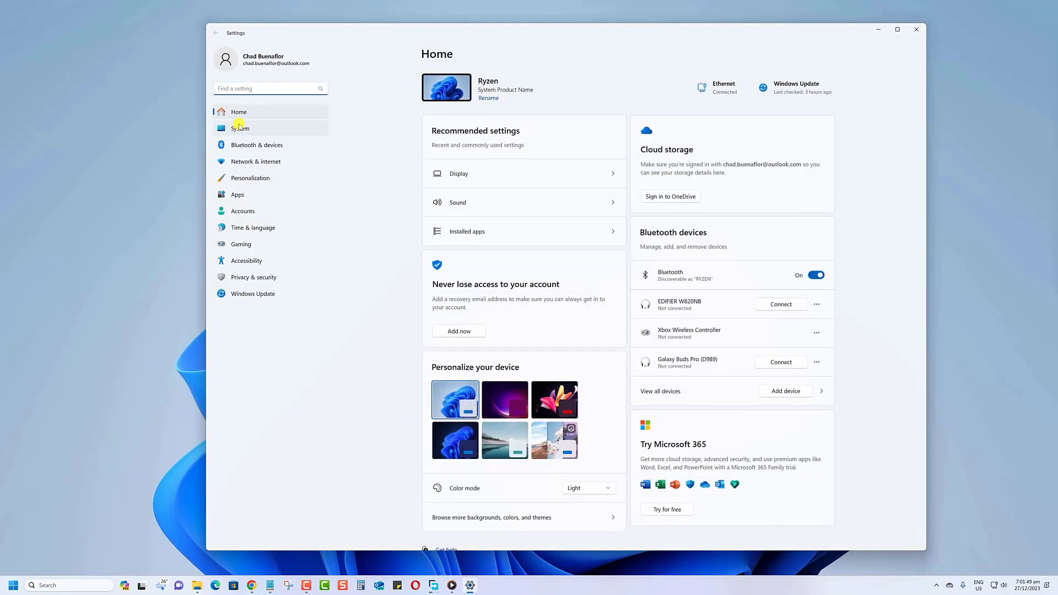
click(239, 128)
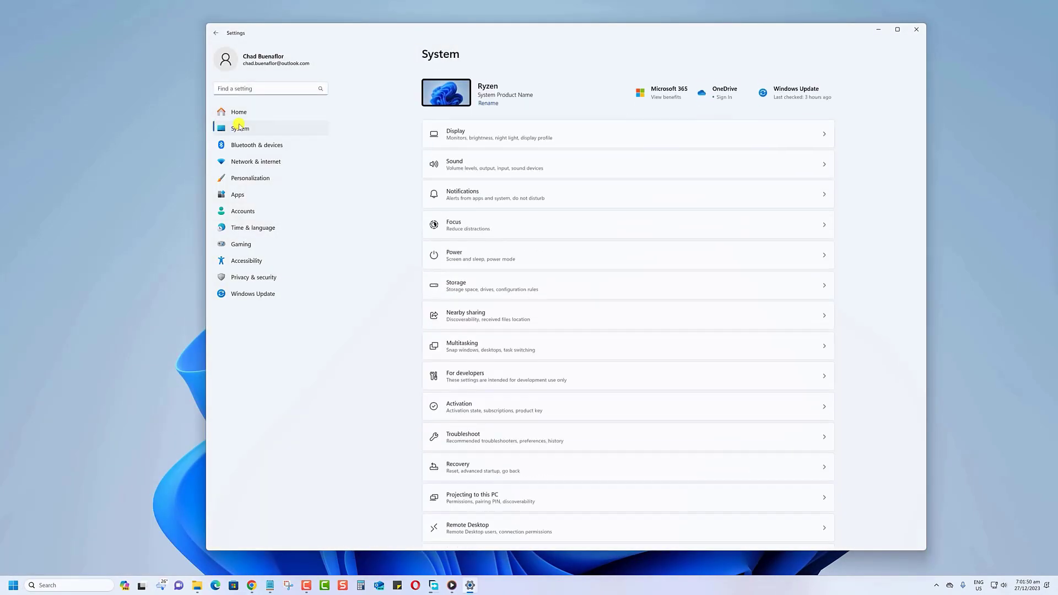
click(538, 431)
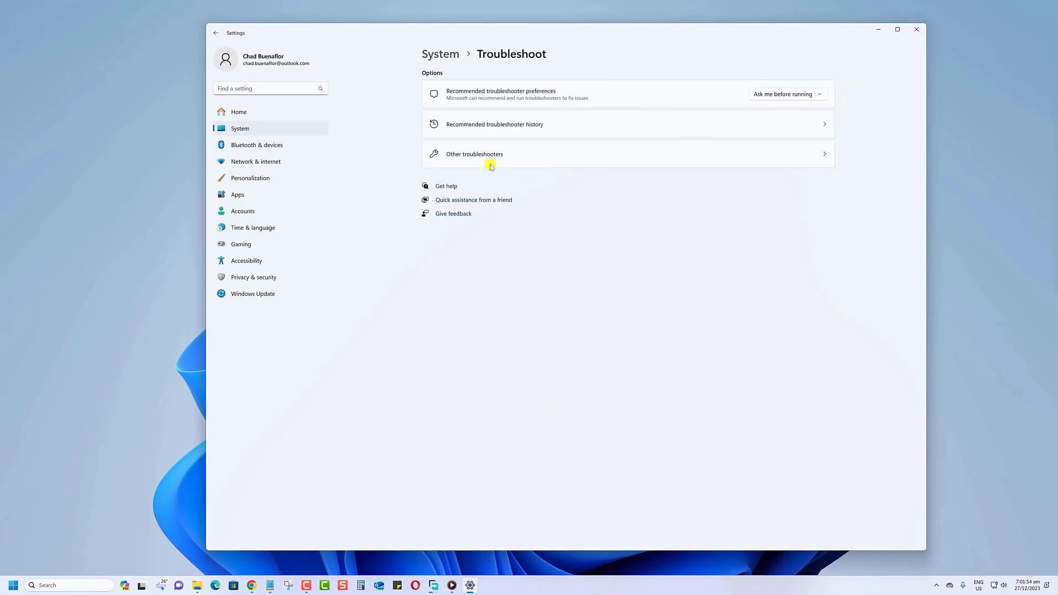
click(546, 153)
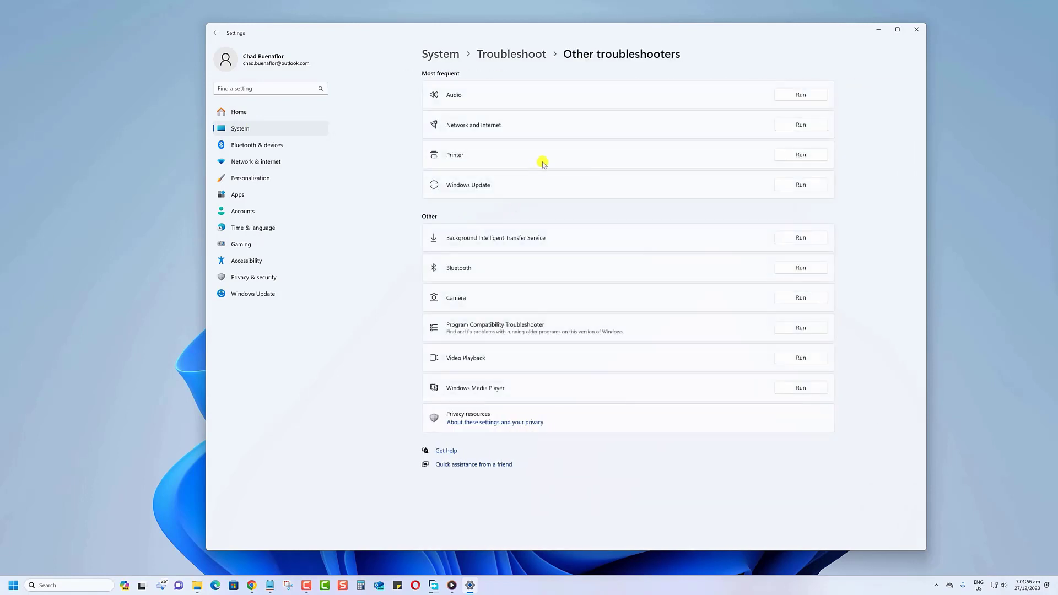